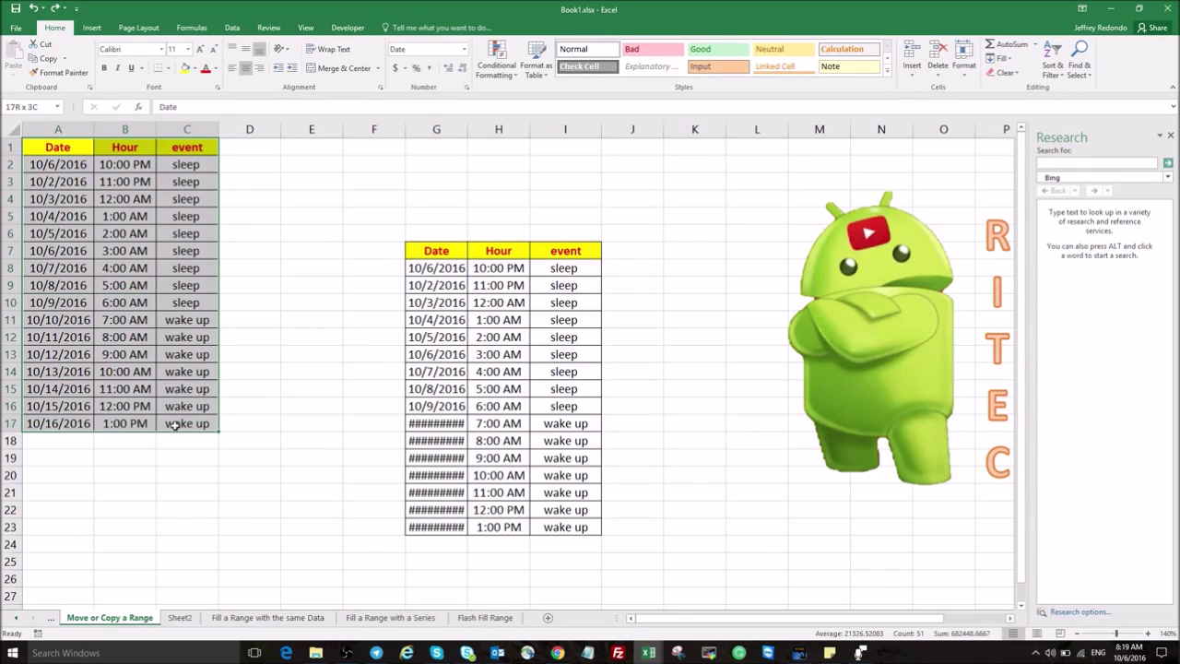
Step: Delete the table in A1:C17 together with columns A to C, and fit the remaining table's Date column to its contents
{"action": "key", "text": "Delete"}
{"action": "left_click_drag", "start_coordinate": [72, 130], "coordinate": [185, 131]}
{"action": "right_click", "coordinate": [186, 131]}
{"action": "left_click", "coordinate": [224, 234]}
{"action": "left_click_drag", "start_coordinate": [218, 249], "coordinate": [373, 528]}
{"action": "double_click", "coordinate": [271, 129]}
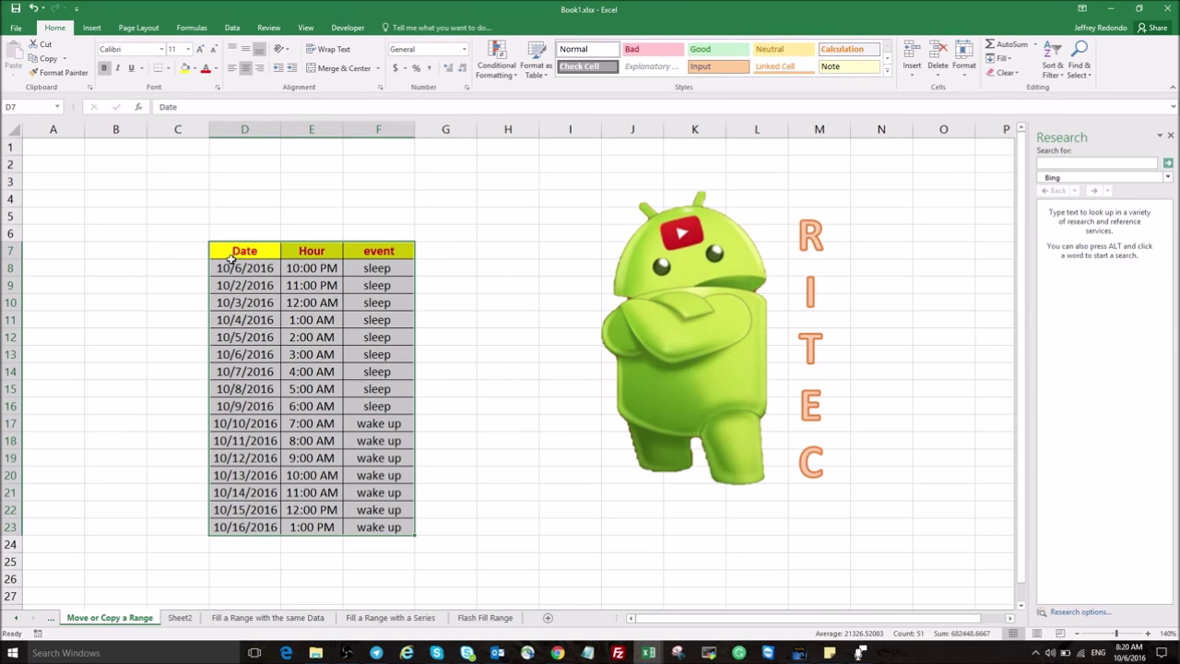
Step: Insert three blank columns at A to C, ahead of the Date, Hour and event table
{"action": "left_click_drag", "start_coordinate": [232, 253], "coordinate": [386, 529]}
{"action": "left_click_drag", "start_coordinate": [55, 129], "coordinate": [174, 129]}
{"action": "right_click", "coordinate": [174, 129]}
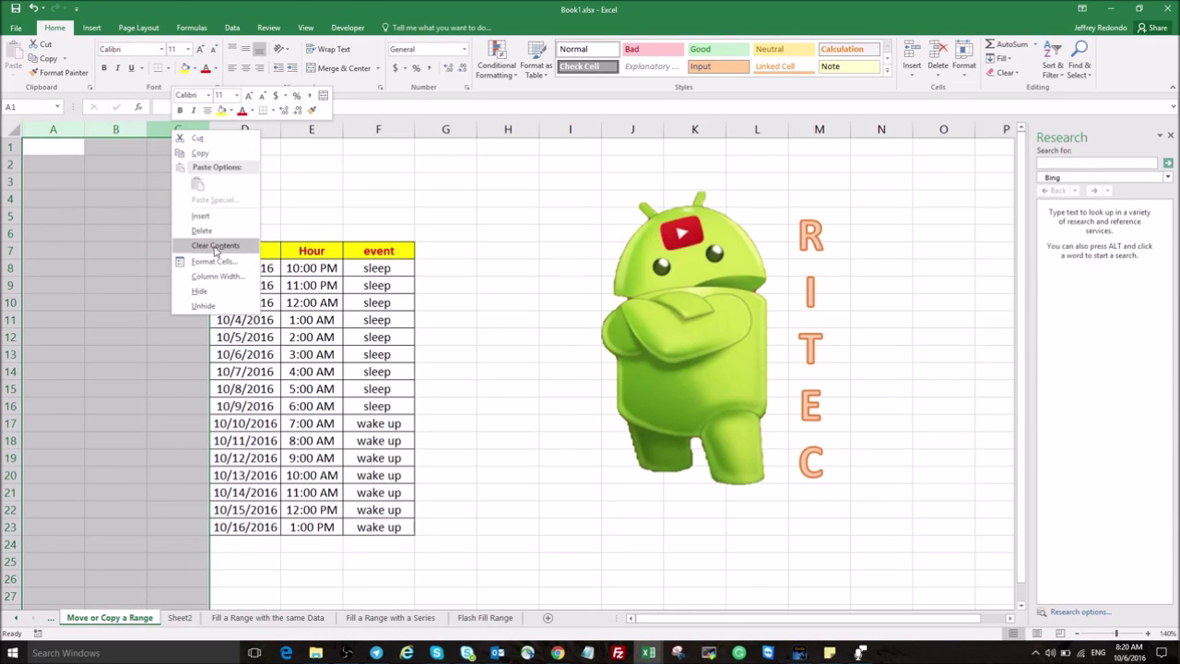
{"action": "left_click", "coordinate": [198, 214]}
{"action": "left_click", "coordinate": [353, 422]}
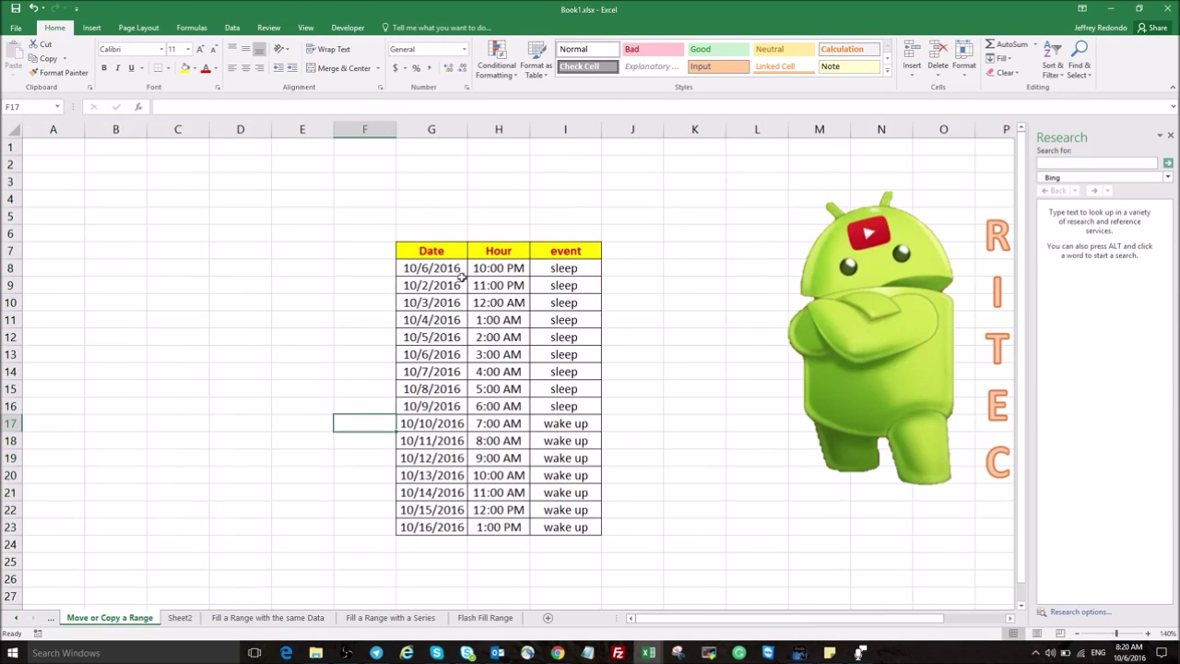
Step: Move the table from G7:I23 to B2:D18 and fit column B to its dates
{"action": "left_click_drag", "start_coordinate": [428, 249], "coordinate": [591, 530]}
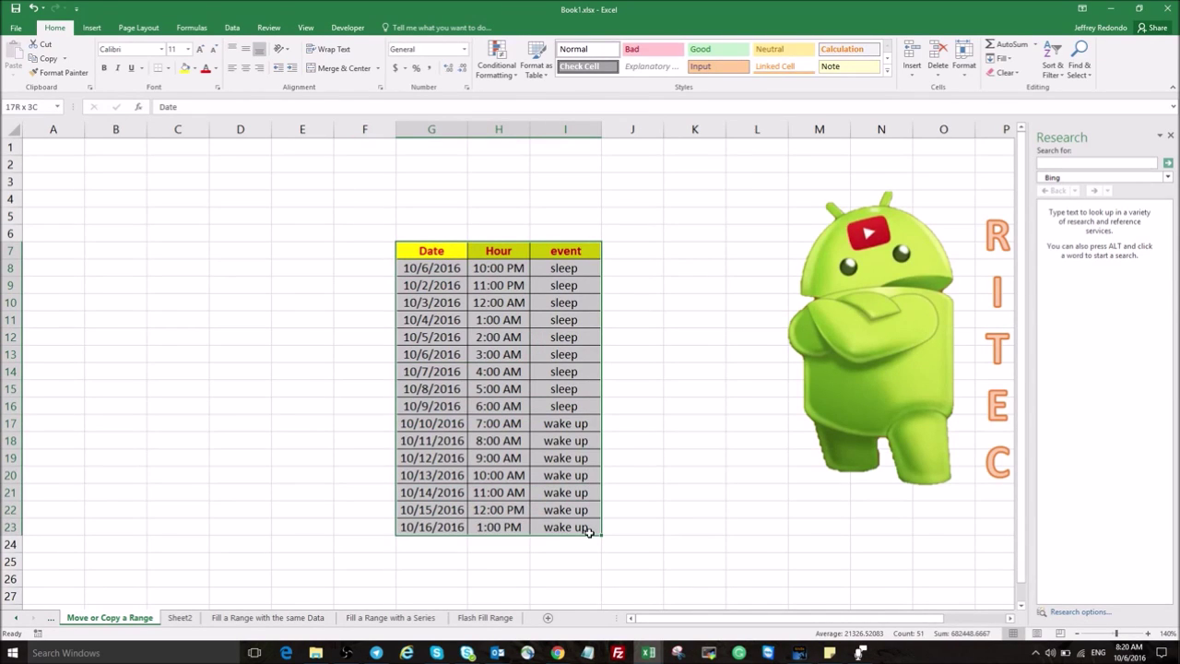
{"action": "left_click_drag", "start_coordinate": [589, 532], "coordinate": [590, 533]}
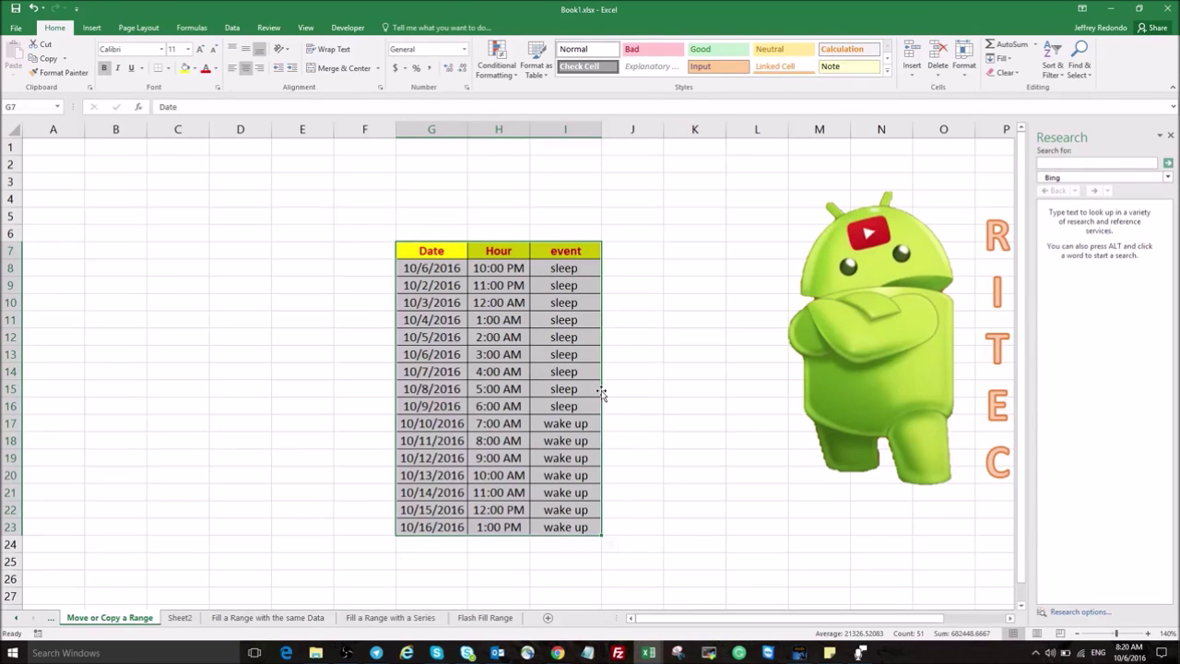
{"action": "left_click_drag", "start_coordinate": [600, 393], "coordinate": [254, 311]}
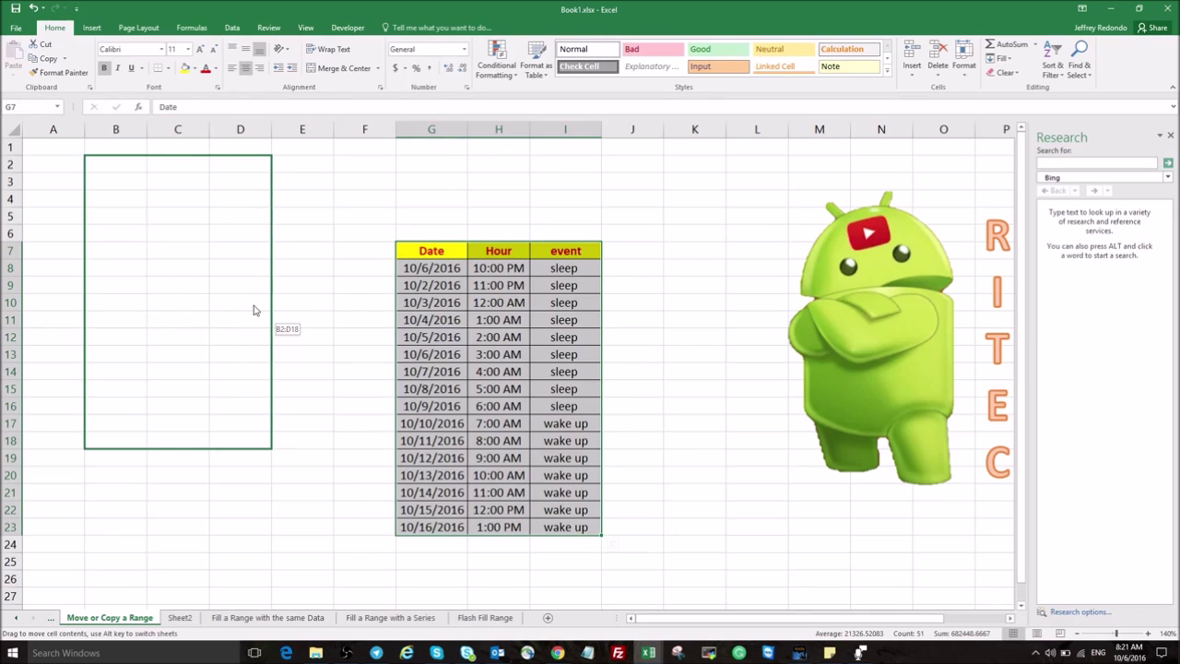
{"action": "left_click_drag", "start_coordinate": [254, 311], "coordinate": [251, 303]}
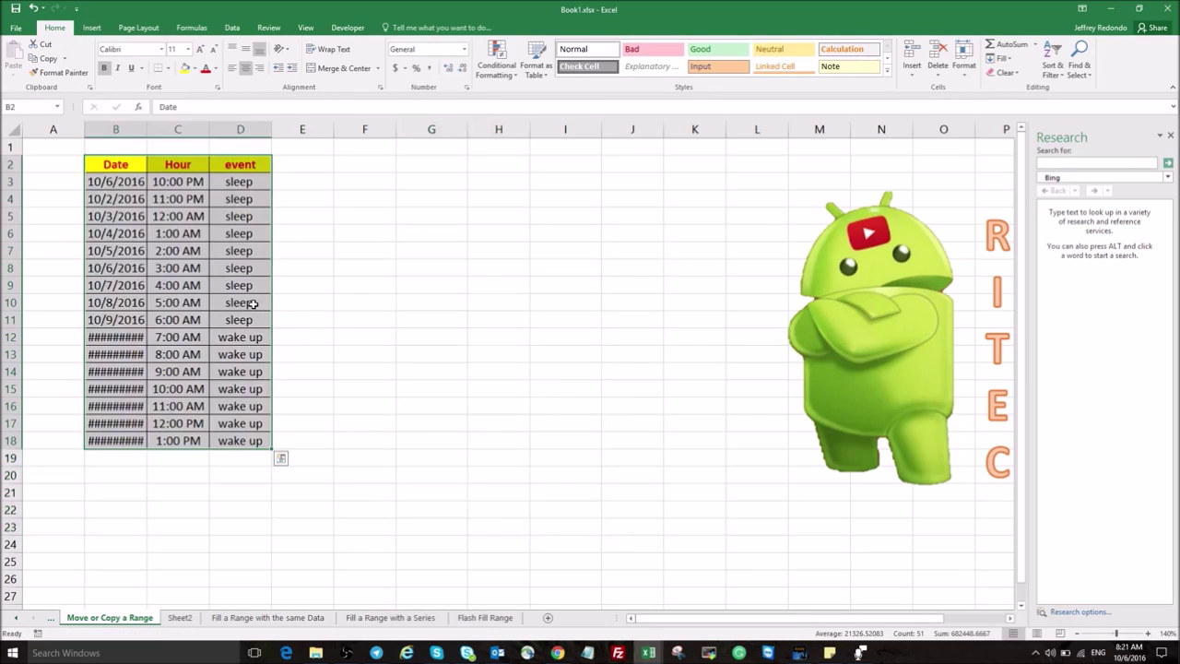
{"action": "double_click", "coordinate": [146, 129]}
Step: Move the table from B2:D18 to H2:J18 and fit column H to its dates
{"action": "left_click", "coordinate": [127, 163]}
{"action": "left_click_drag", "start_coordinate": [127, 163], "coordinate": [264, 439]}
{"action": "left_click_drag", "start_coordinate": [276, 294], "coordinate": [658, 296]}
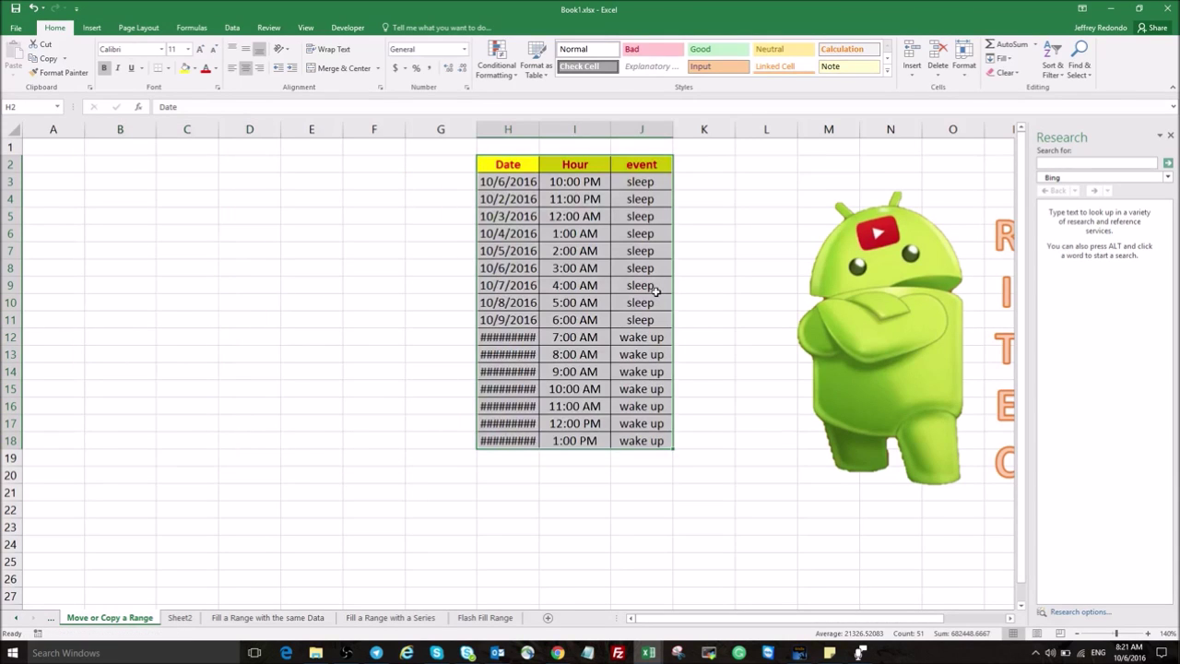
{"action": "double_click", "coordinate": [539, 124]}
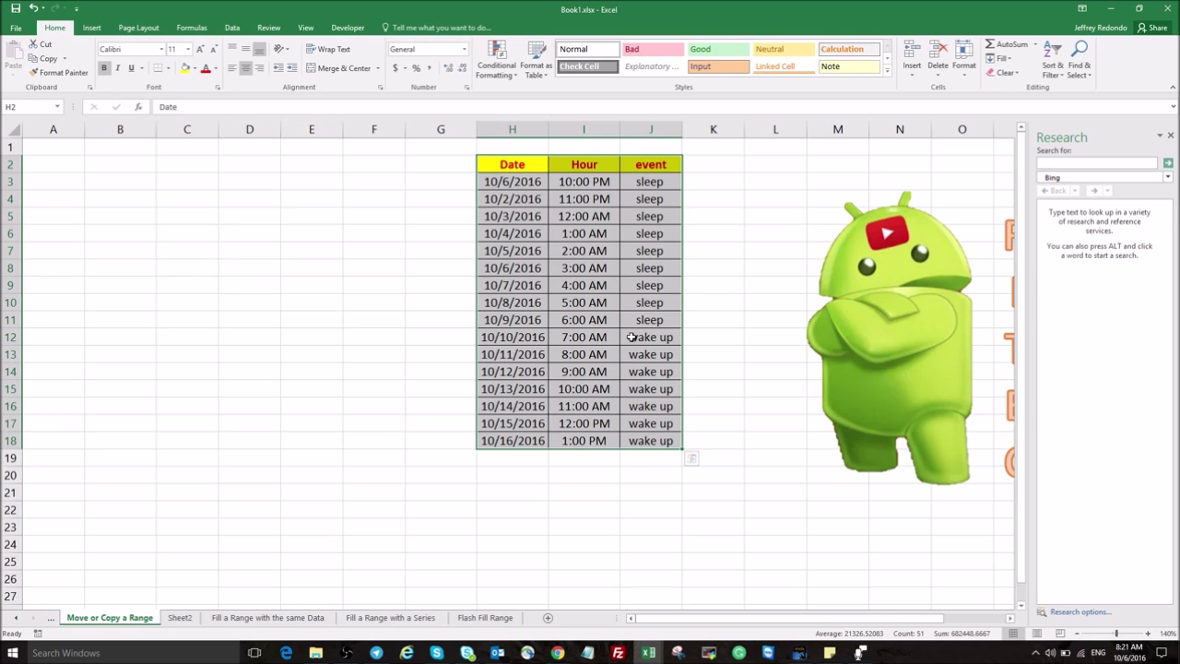
Step: Move the green Android picture with the RITEC lettering closer to the table
{"action": "left_click_drag", "start_coordinate": [806, 382], "coordinate": [708, 365]}
{"action": "left_click", "coordinate": [622, 507]}
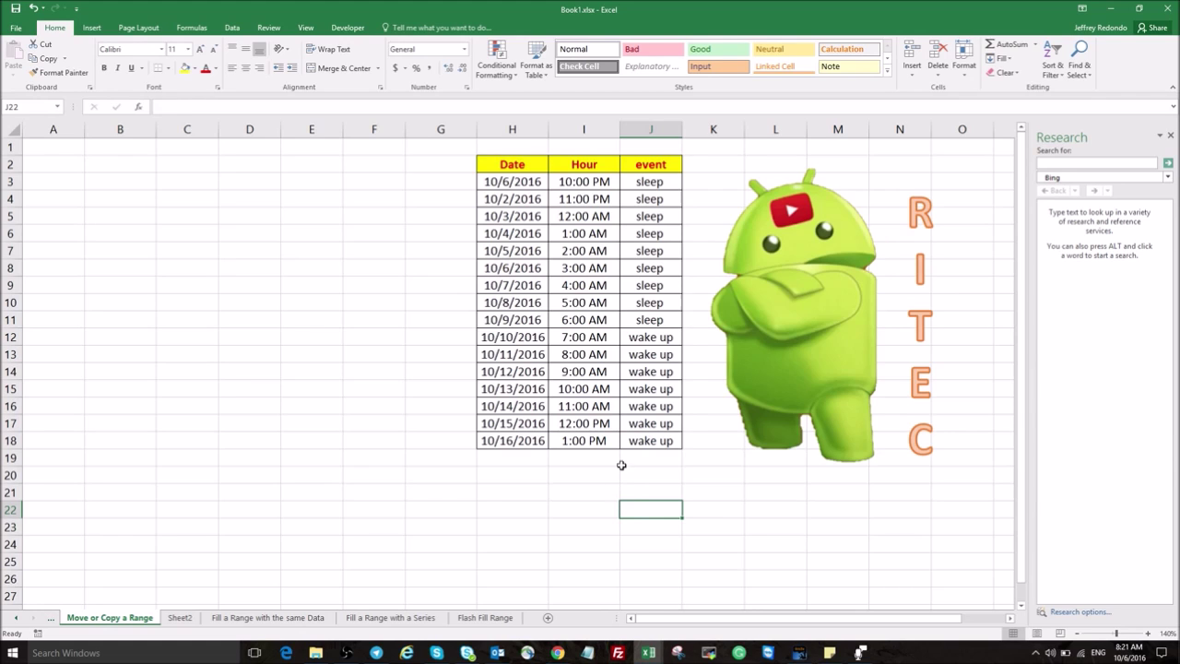
Step: Copy the table H2:J18 to A3:C19 and fit column A to its dates
{"action": "left_click_drag", "start_coordinate": [510, 166], "coordinate": [640, 443]}
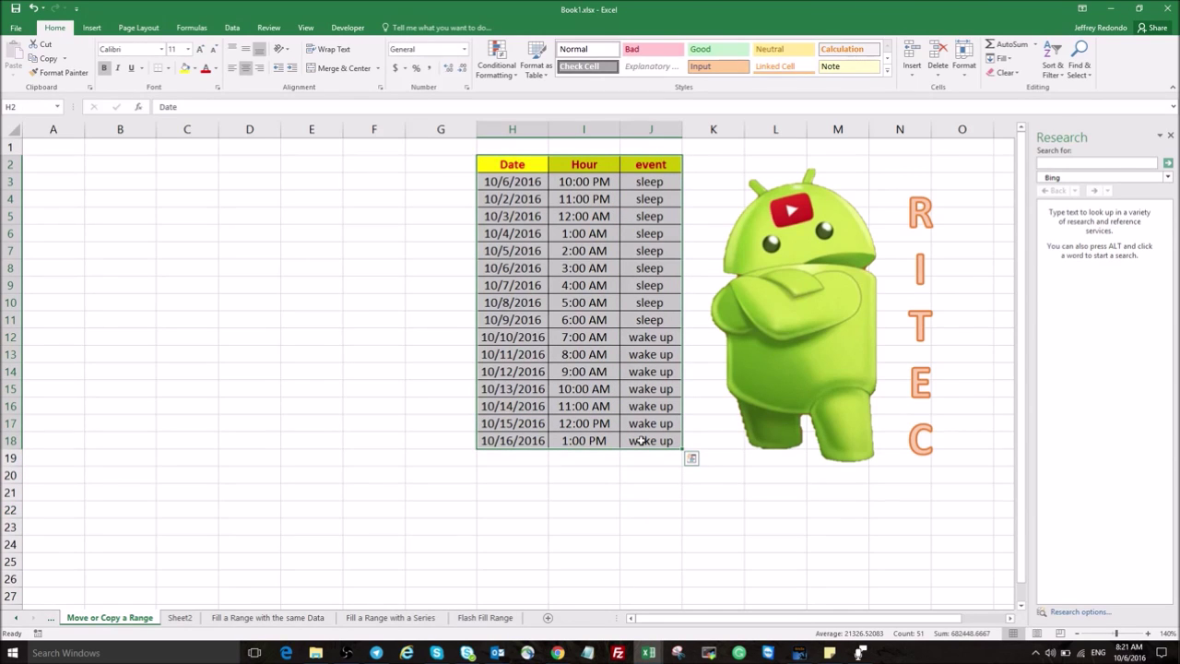
{"action": "left_click_drag", "start_coordinate": [675, 303], "coordinate": [687, 311]}
{"action": "left_click_drag", "start_coordinate": [686, 311], "coordinate": [682, 302]}
{"action": "left_click", "coordinate": [682, 302]}
{"action": "left_click_drag", "start_coordinate": [529, 171], "coordinate": [672, 441]}
{"action": "left_click_drag", "start_coordinate": [477, 338], "coordinate": [70, 360]}
{"action": "double_click", "coordinate": [84, 129]}
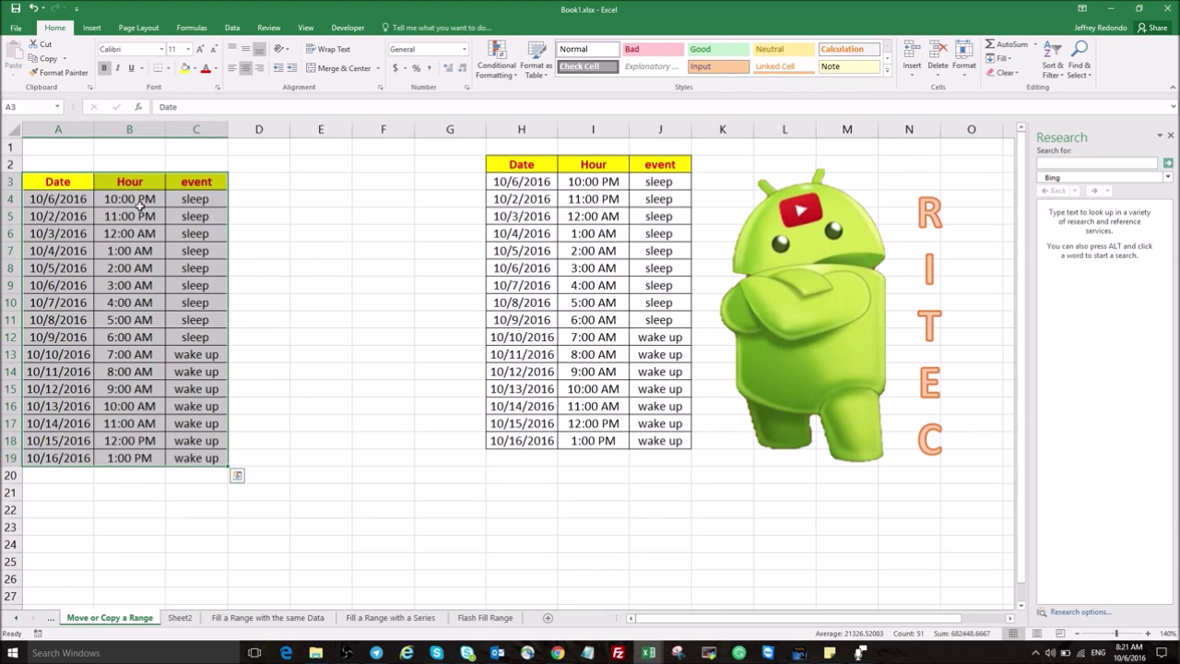
{"action": "left_click_drag", "start_coordinate": [63, 177], "coordinate": [187, 457]}
{"action": "left_click_drag", "start_coordinate": [522, 166], "coordinate": [650, 441]}
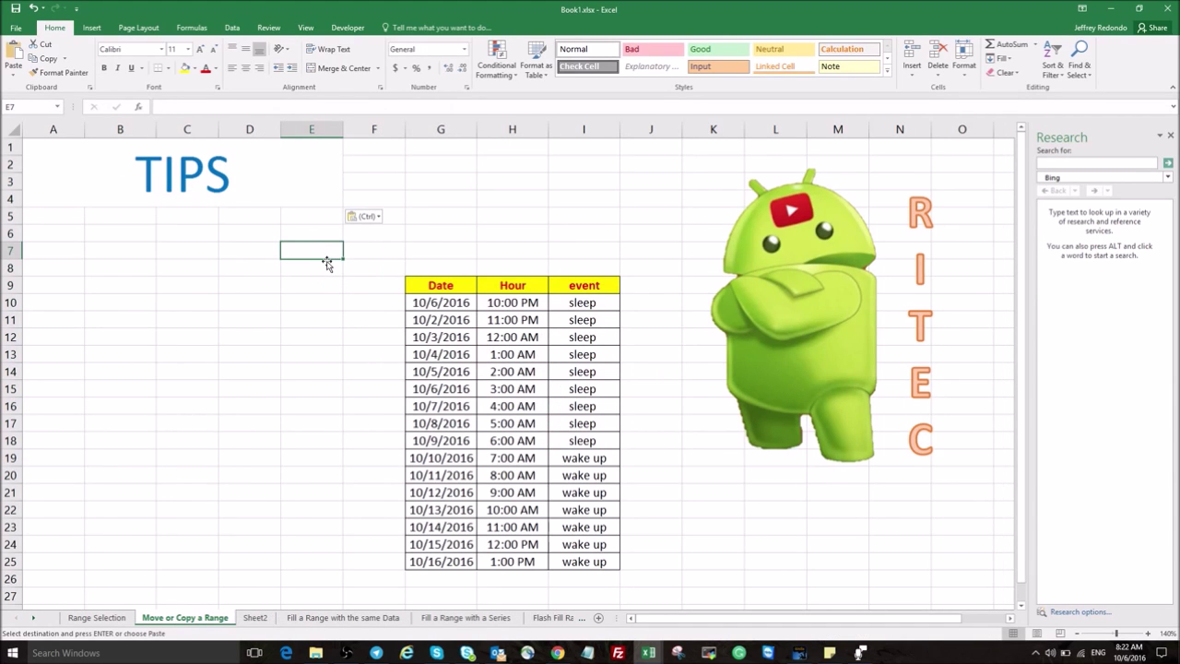
Step: Copy the table G9:I25 to E7:G23 on Sheet2 and widen column E to fit its dates
{"action": "left_click", "coordinate": [312, 286]}
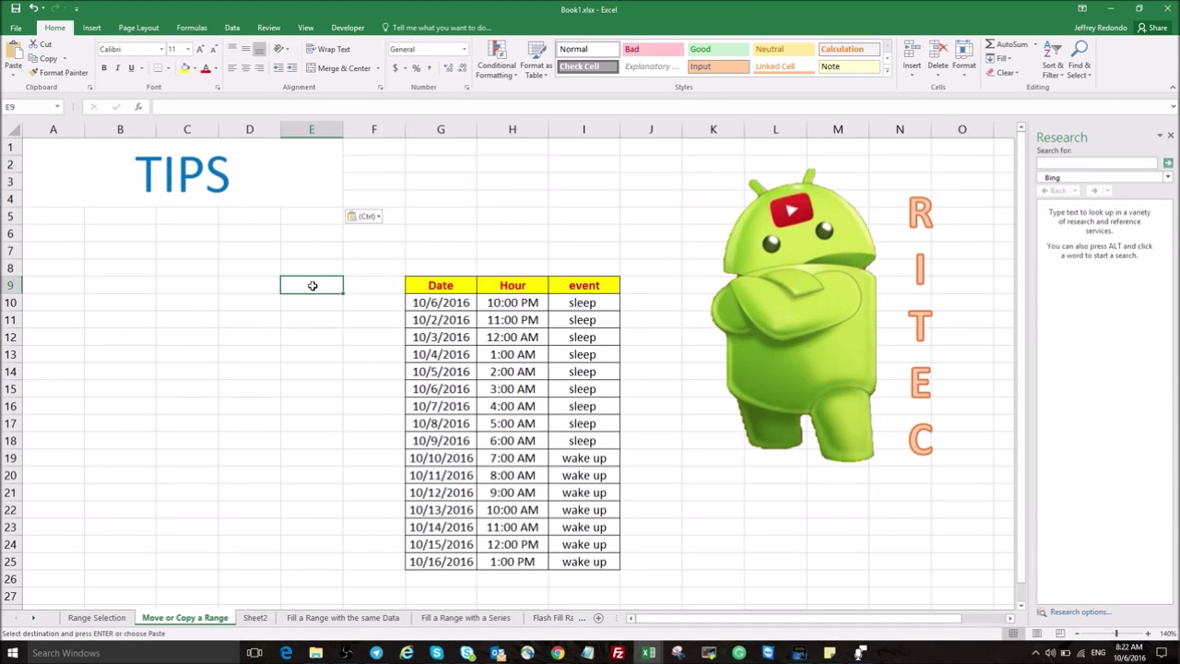
{"action": "left_click", "coordinate": [398, 251]}
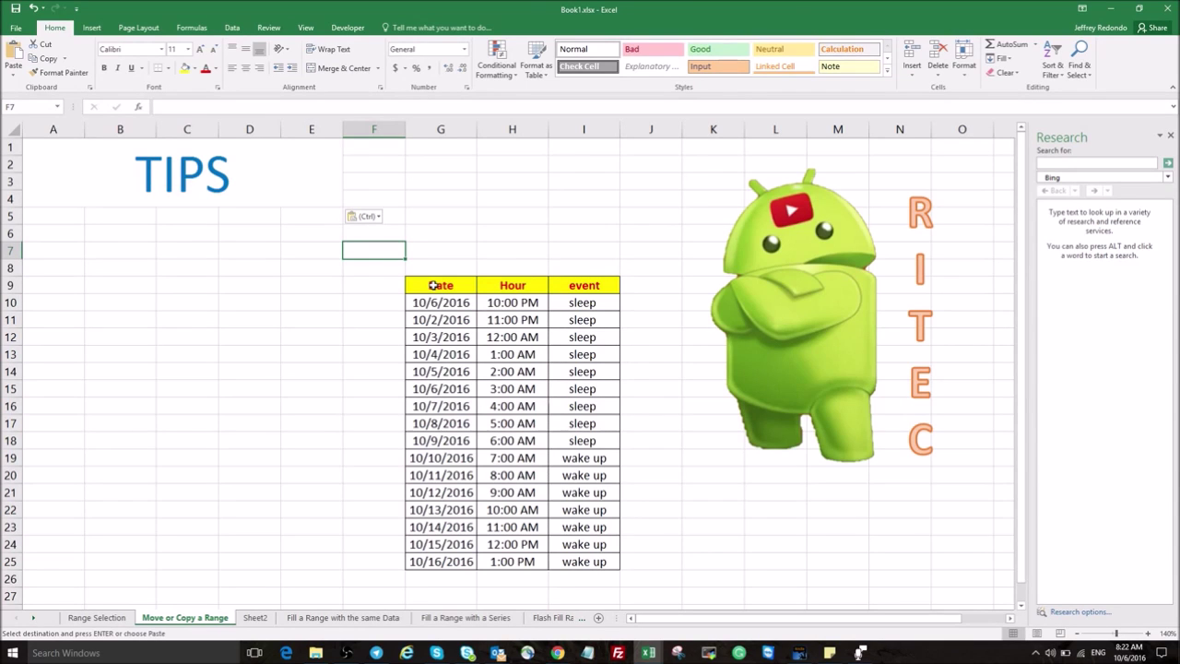
{"action": "left_click_drag", "start_coordinate": [429, 284], "coordinate": [589, 564]}
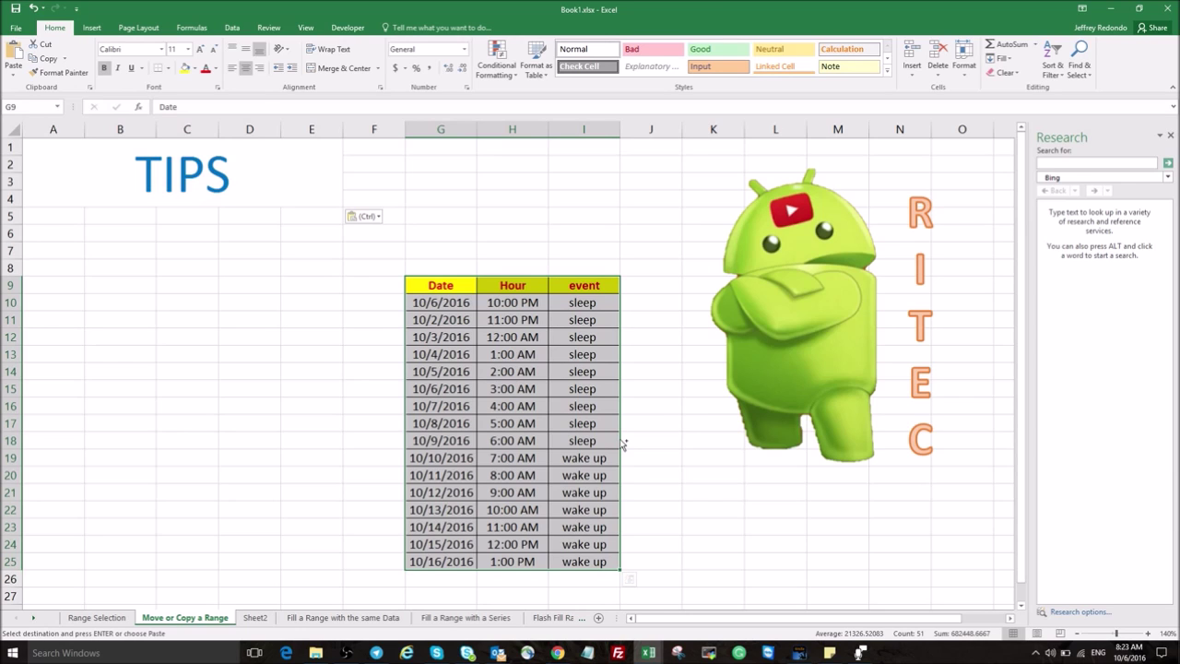
{"action": "left_click_drag", "start_coordinate": [623, 445], "coordinate": [314, 328]}
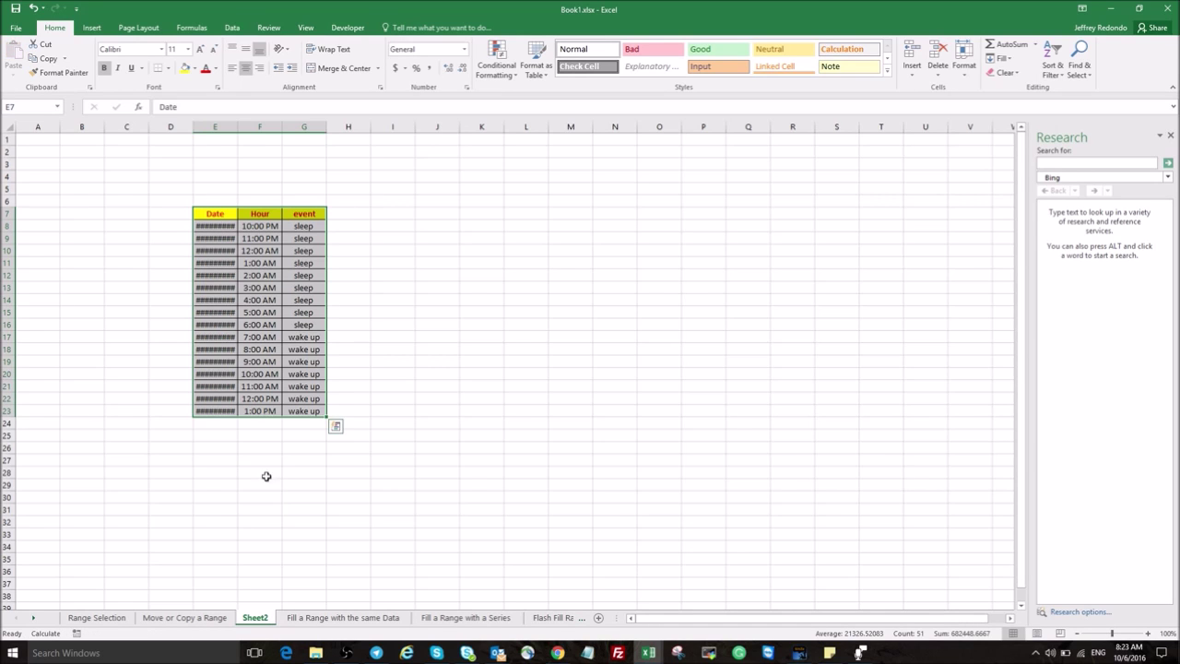
{"action": "left_click_drag", "start_coordinate": [233, 127], "coordinate": [240, 126]}
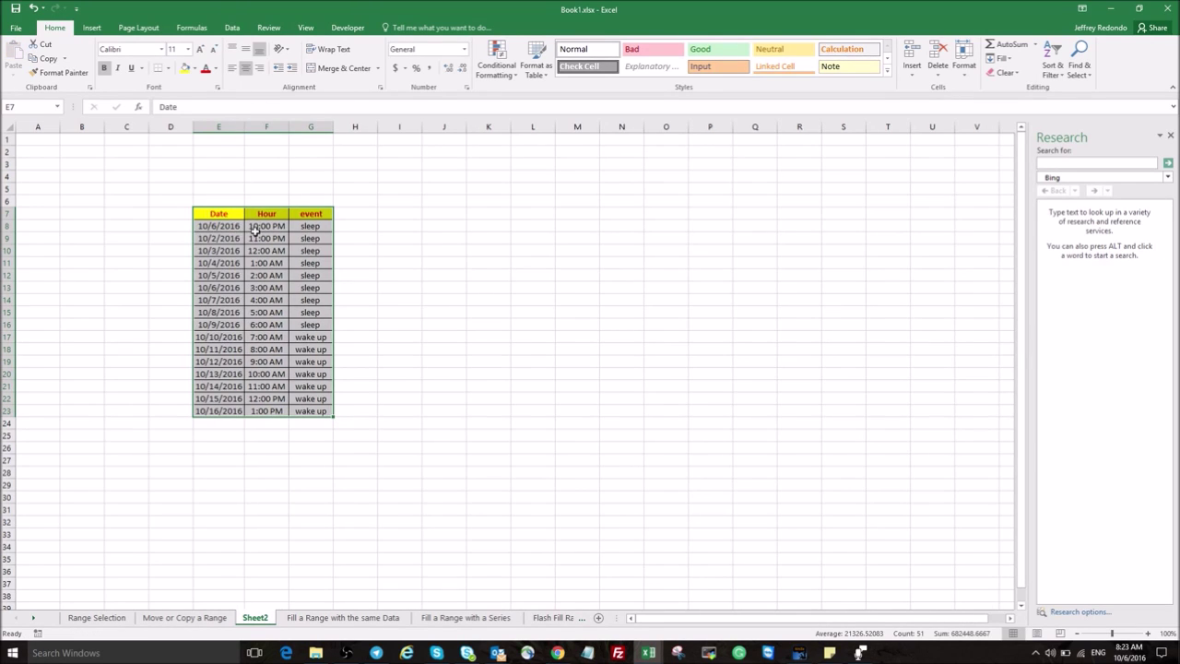
Step: Compare the Move or Copy a Range sheet with Sheet2, and undo the column widening and table copy on Sheet2
{"action": "left_click", "coordinate": [174, 618]}
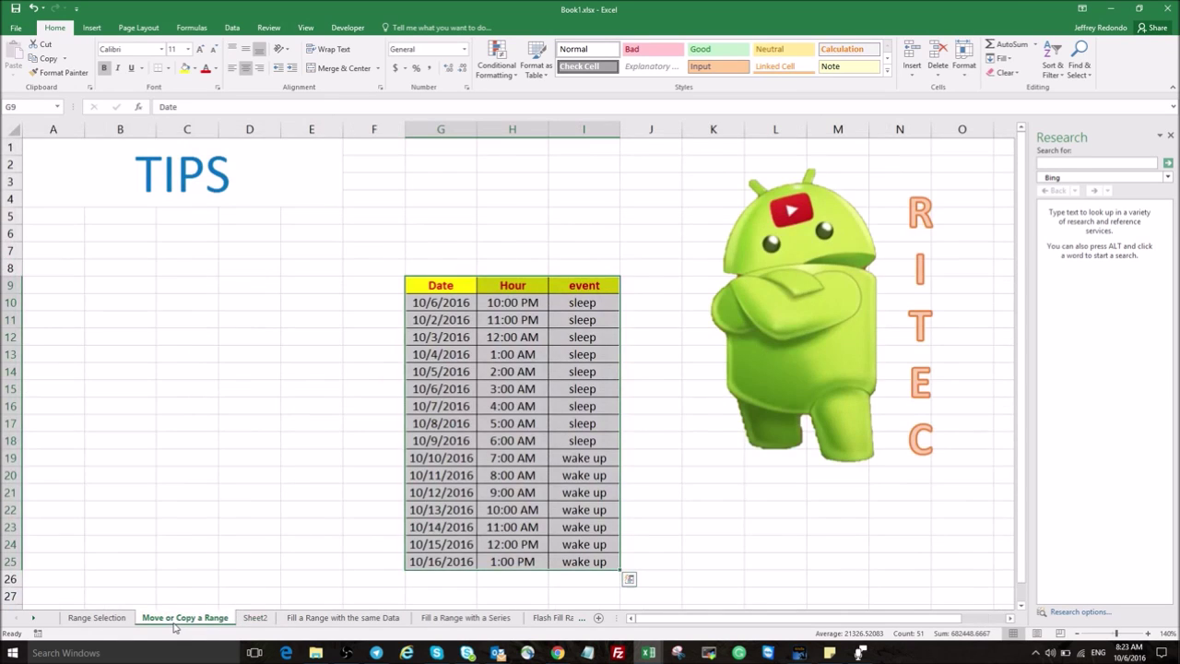
{"action": "left_click", "coordinate": [255, 621]}
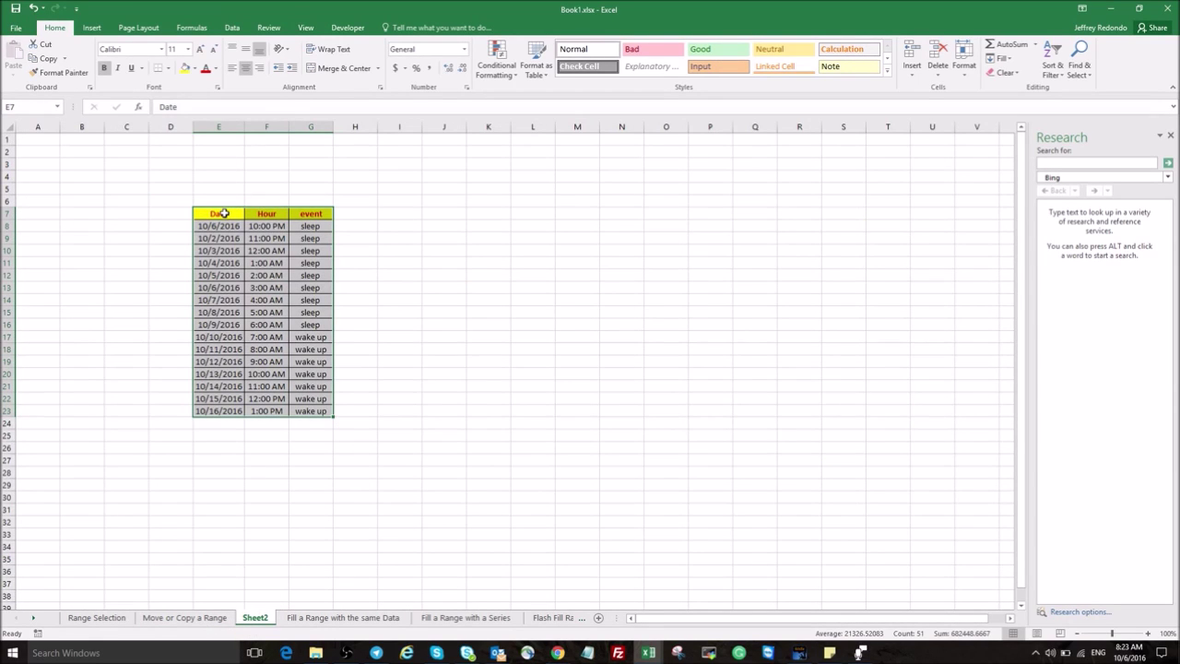
{"action": "key", "text": "ctrl+z"}
{"action": "key", "text": "ctrl+z"}
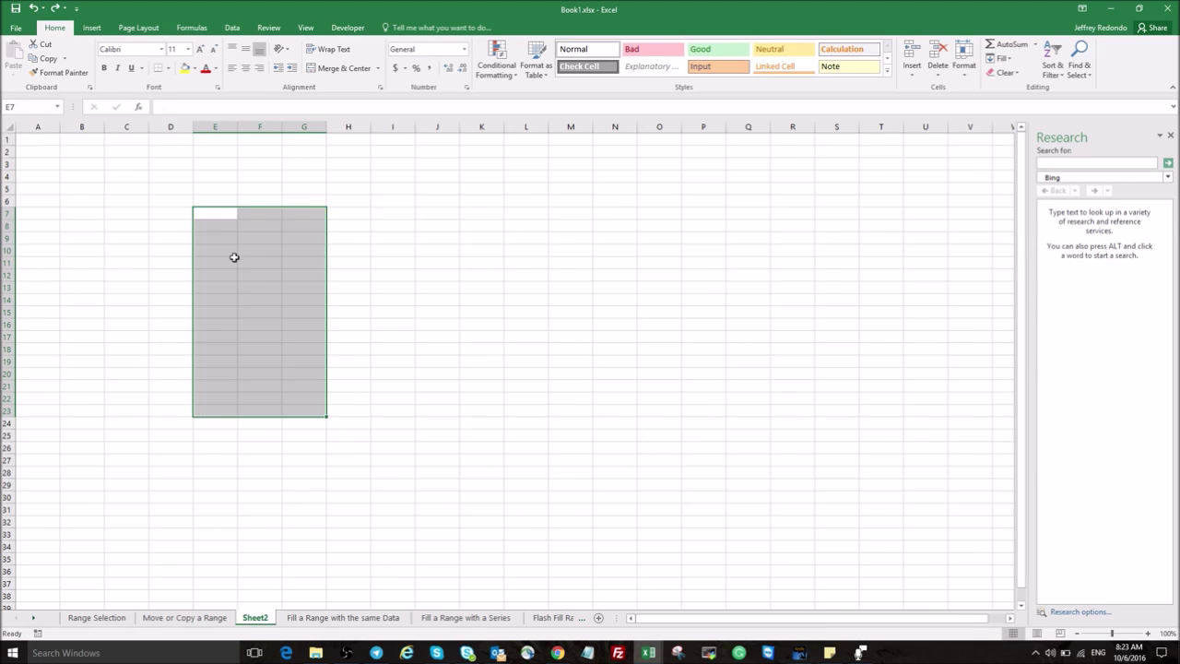
Step: Move the table G9:I25 from the Move or Copy a Range sheet to E6:G22 on Sheet2 and check both sheets
{"action": "left_click", "coordinate": [213, 619]}
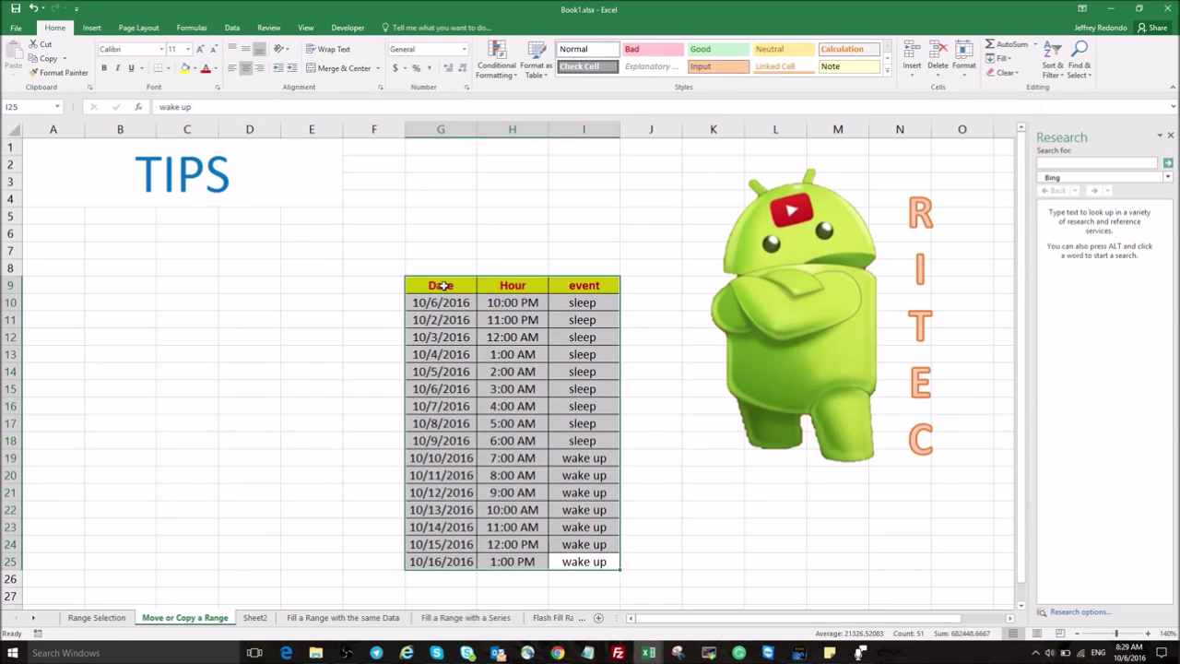
{"action": "left_click_drag", "start_coordinate": [441, 287], "coordinate": [587, 557]}
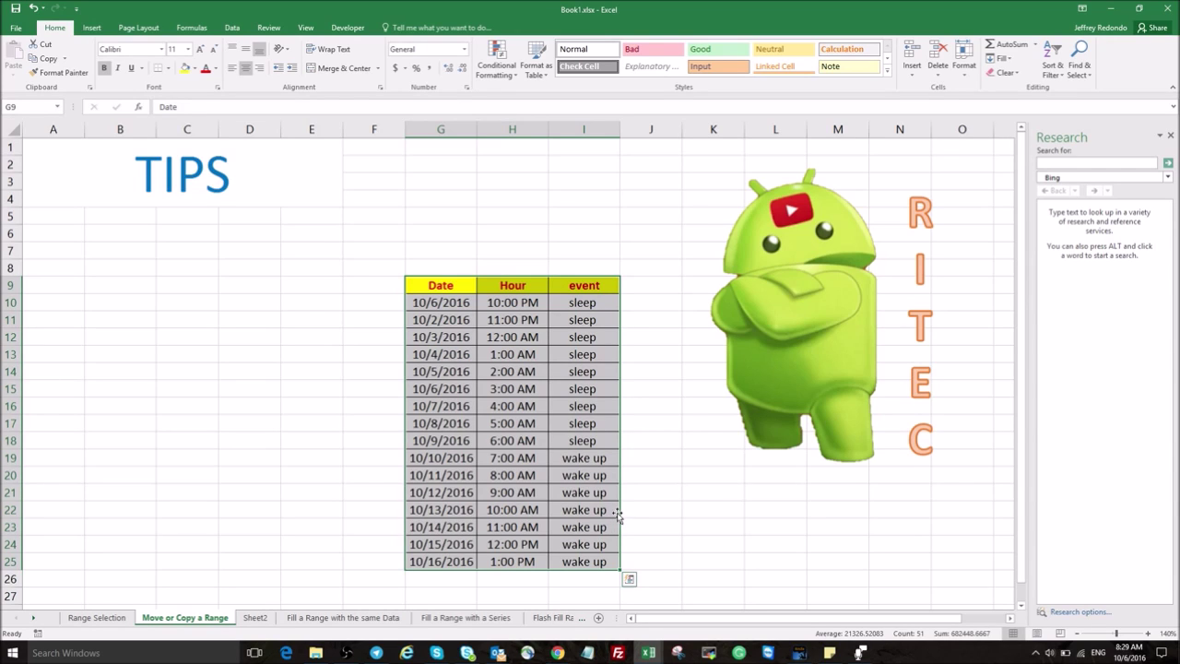
{"action": "key", "text": "alt"}
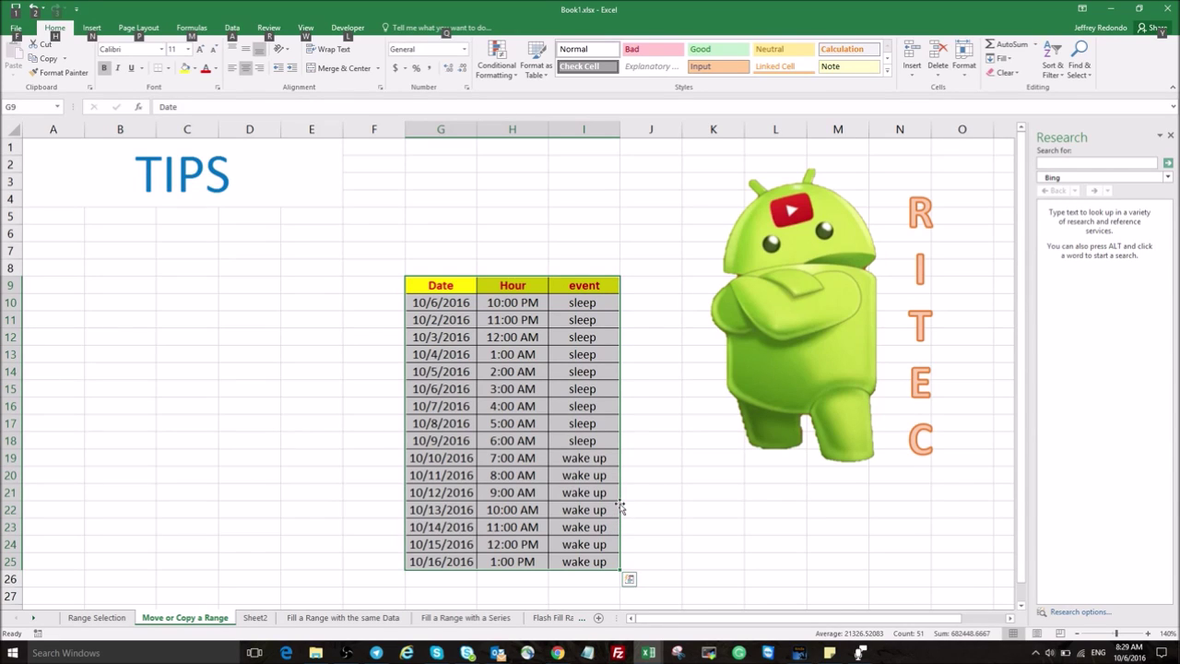
{"action": "left_click_drag", "start_coordinate": [620, 507], "coordinate": [285, 368]}
{"action": "left_click", "coordinate": [180, 617]}
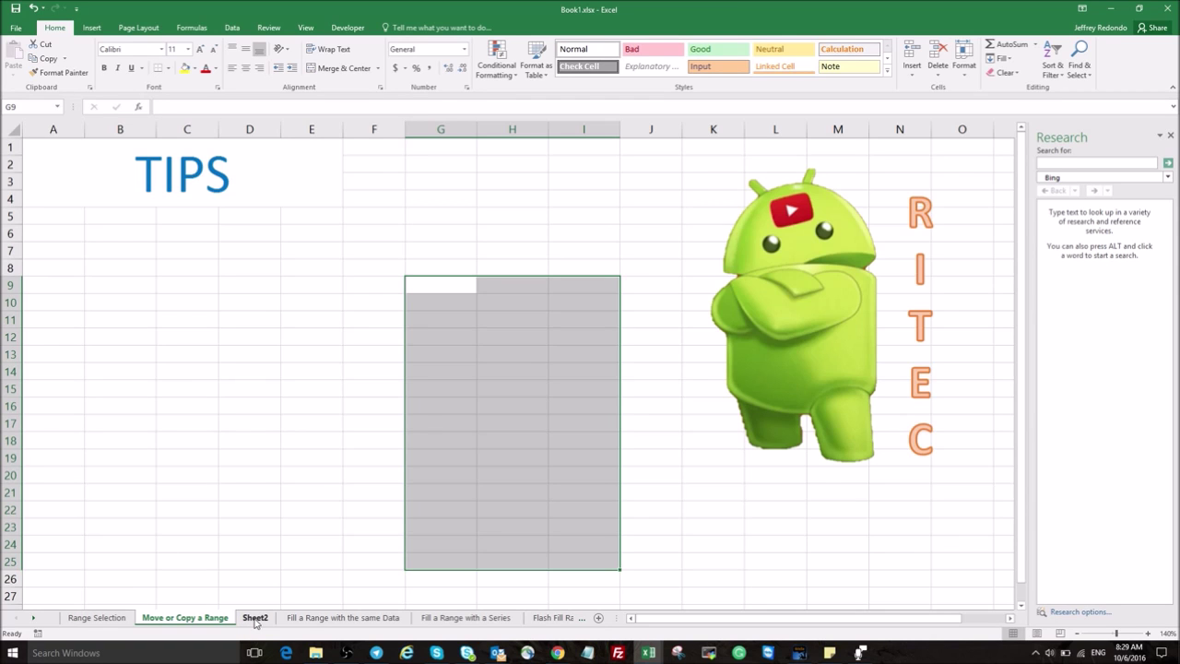
{"action": "left_click", "coordinate": [256, 620]}
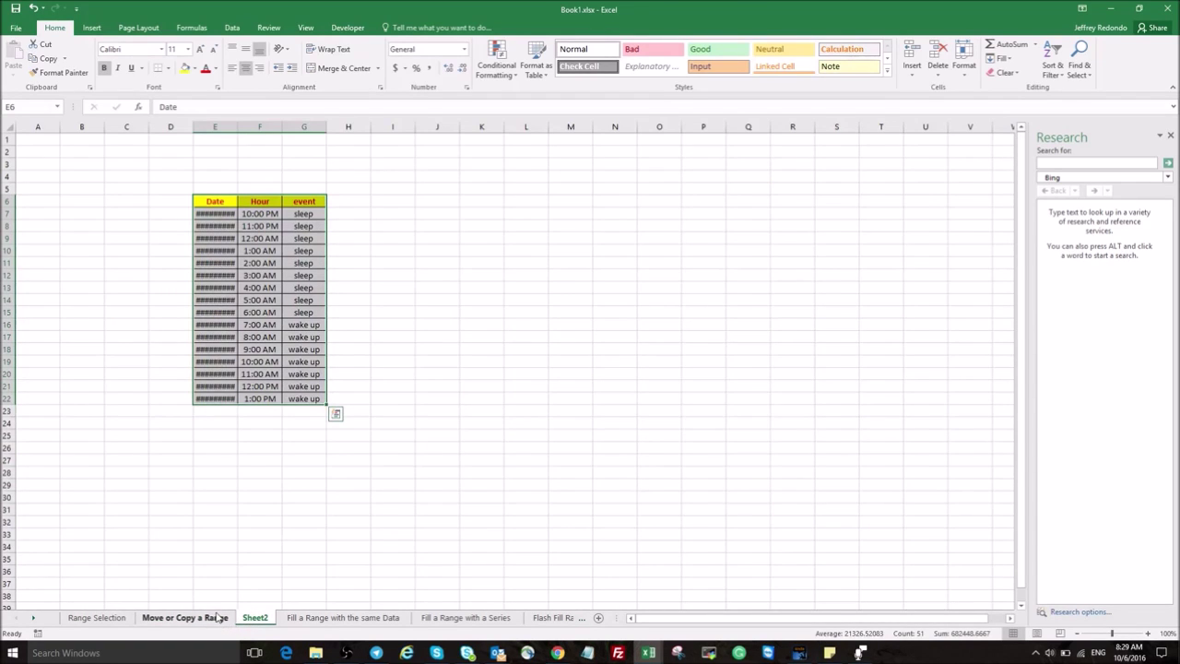
{"action": "left_click", "coordinate": [210, 617]}
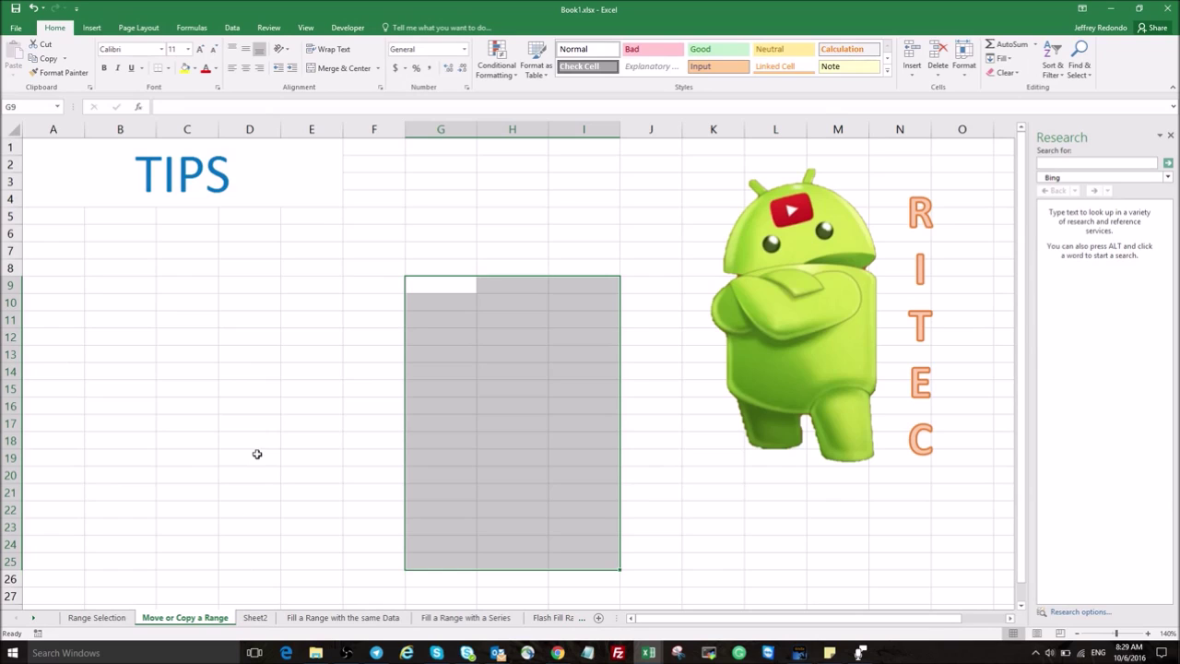
Step: Clear the contents of the table in E6:G22 on Sheet2
{"action": "left_click", "coordinate": [255, 619]}
{"action": "left_click_drag", "start_coordinate": [209, 199], "coordinate": [301, 398]}
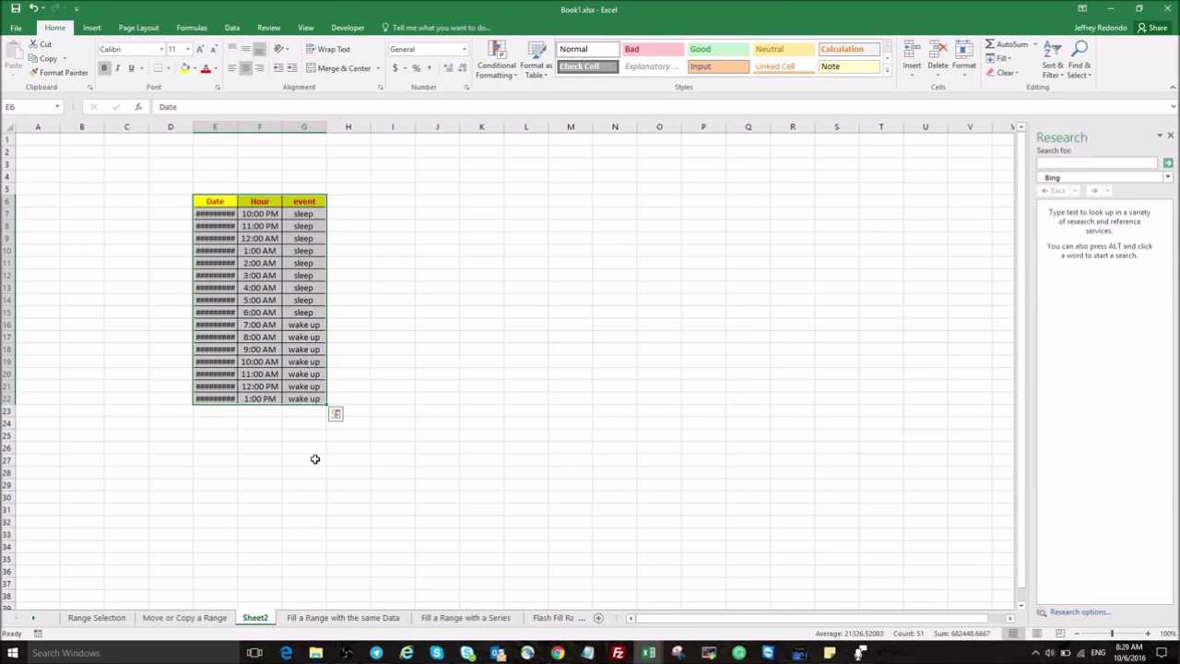
{"action": "key", "text": "Delete"}
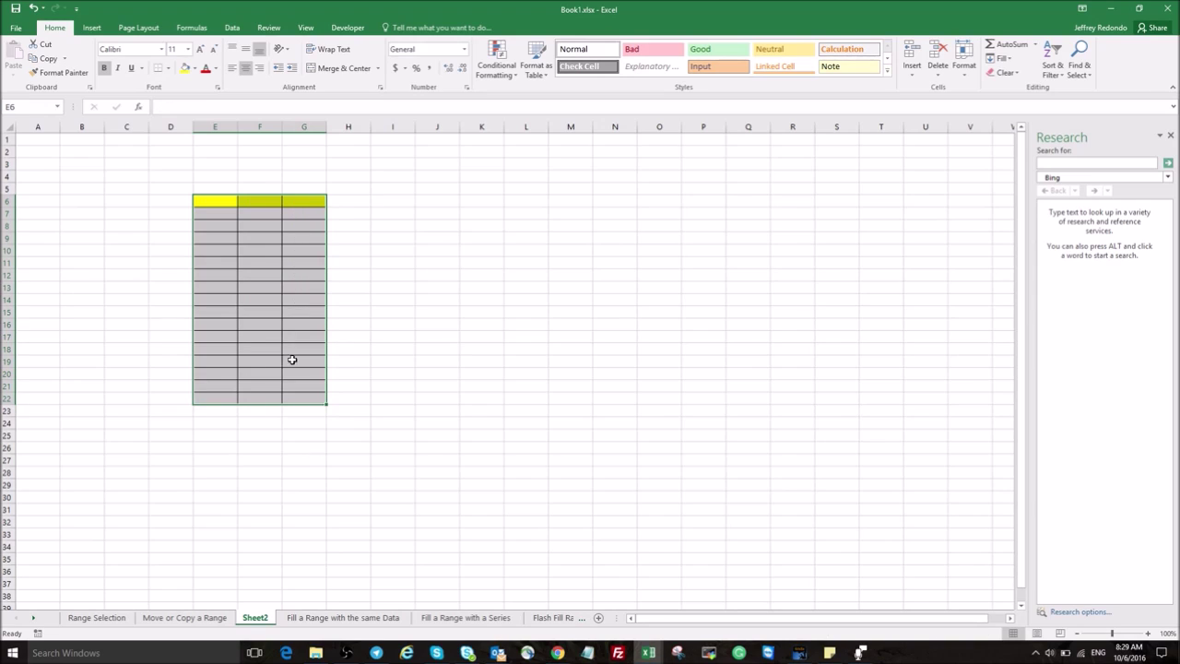